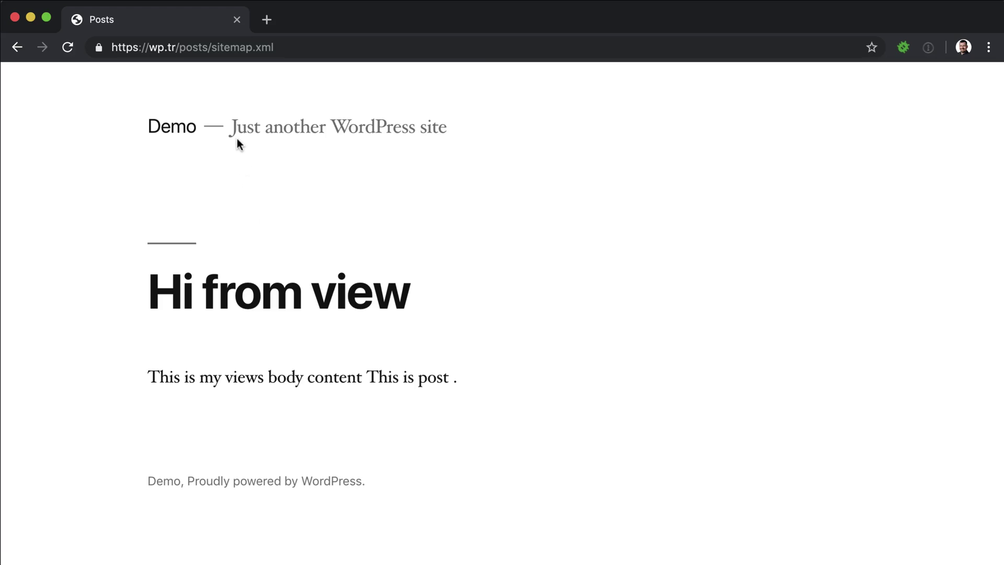
Step: Inspect the sitemap.xml address in Chrome and the matching posts/sitemap.xml route pattern in routes.php
left_click_drag(212, 47, 274, 48)
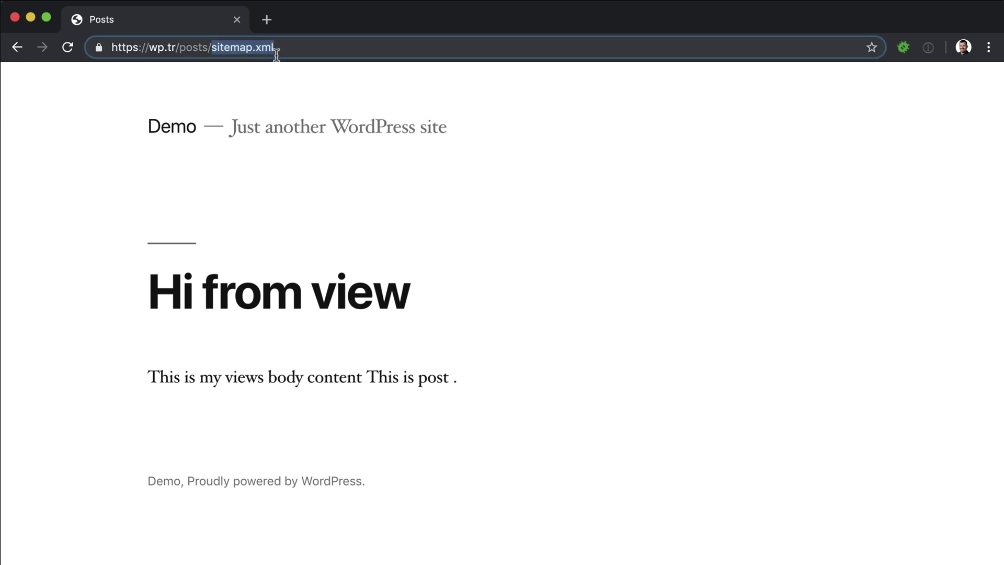
left_click(274, 47)
key("shift+Left")
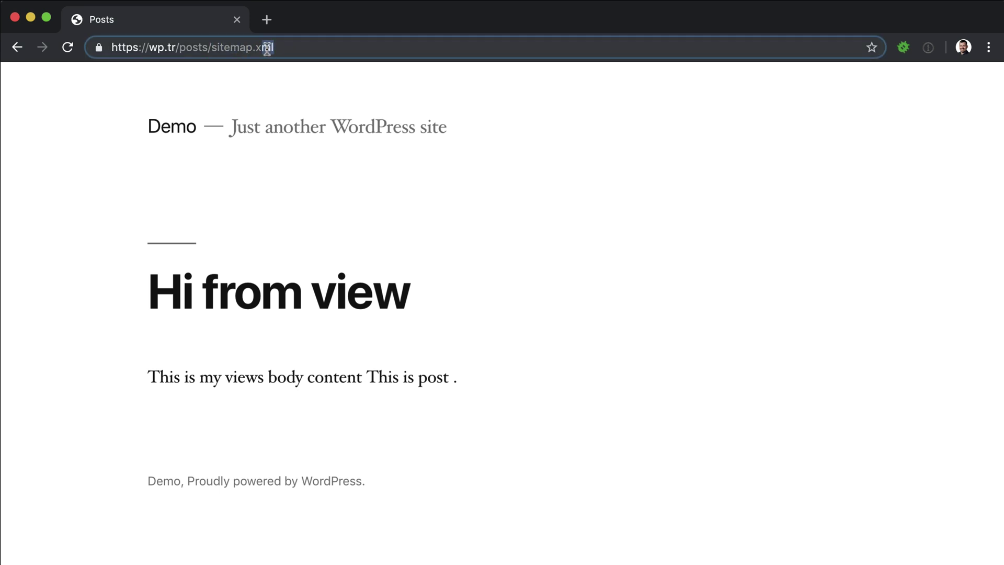
key("shift+Left")
key("shift+Left")
key("shift+Left")
left_click(282, 48)
key("super+Tab")
key("super+Tab")
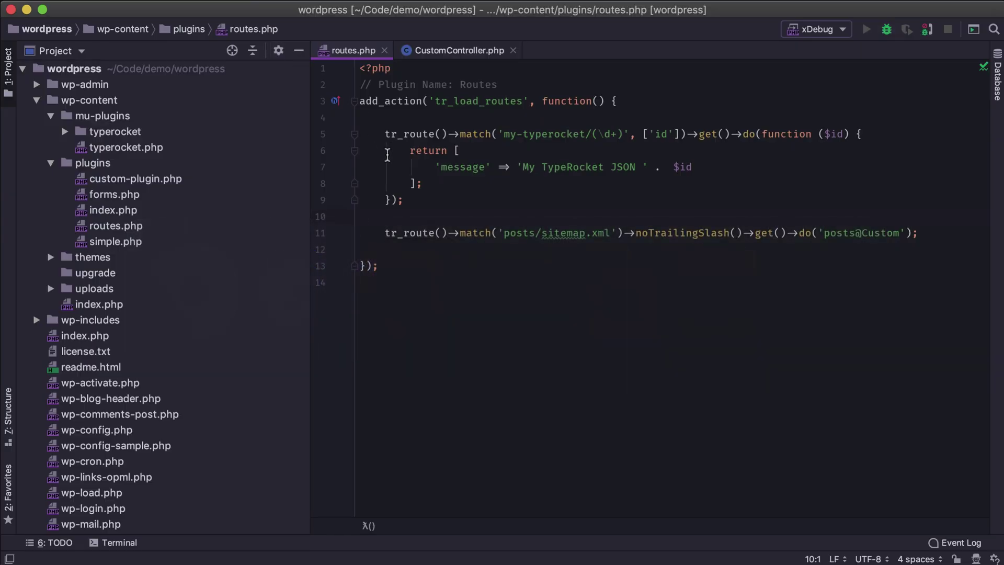
left_click(427, 199)
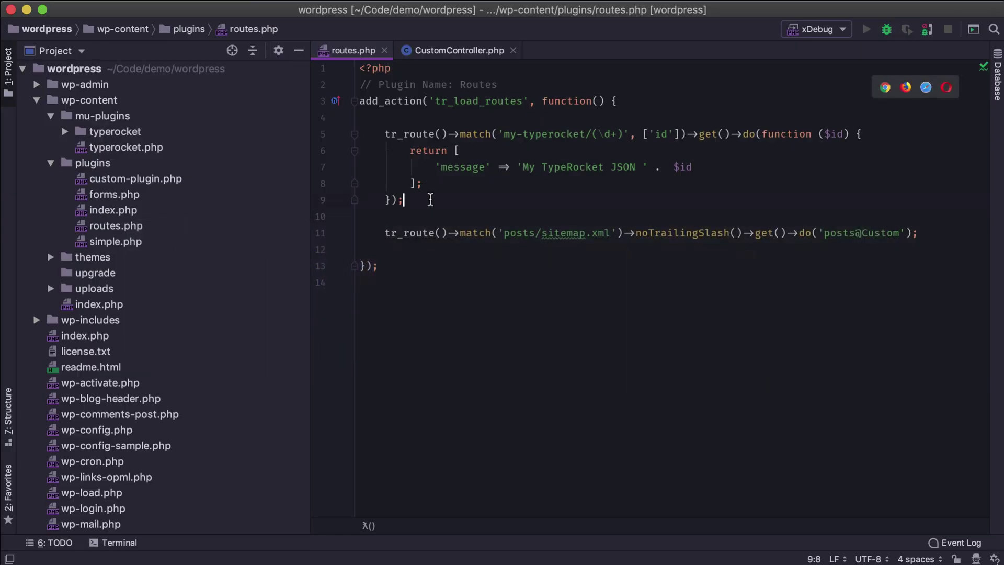
left_click(504, 233)
left_click_drag(503, 233, 609, 236)
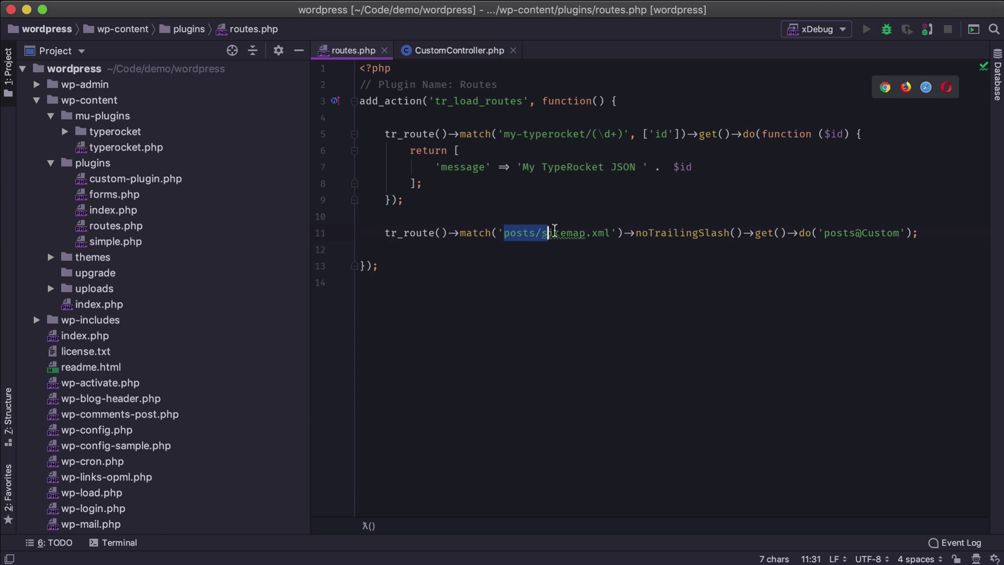
left_click(609, 236)
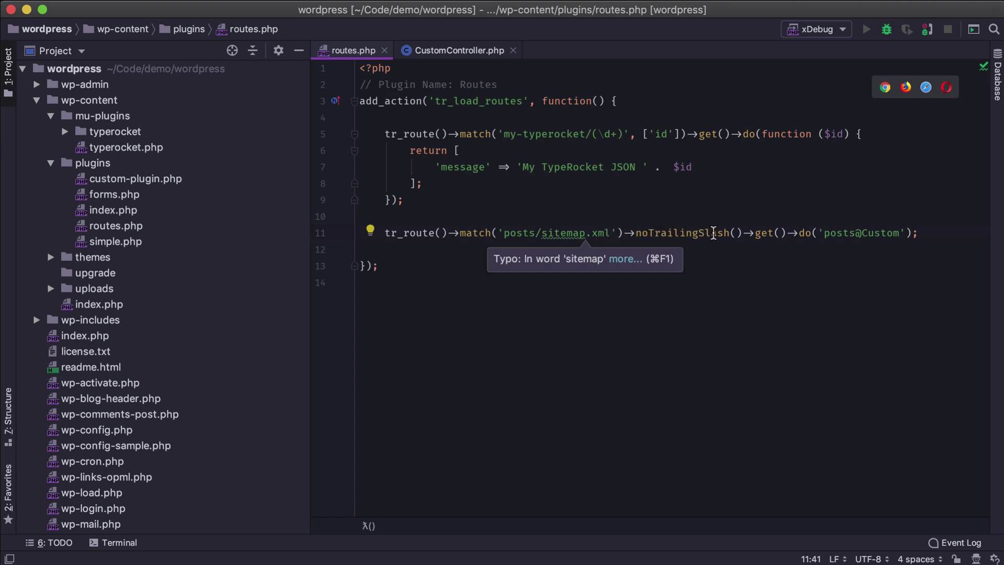
Step: Delete the ->noTrailingSlash() call from the sitemap route on line 11 and return to Chrome
key("super+Tab")
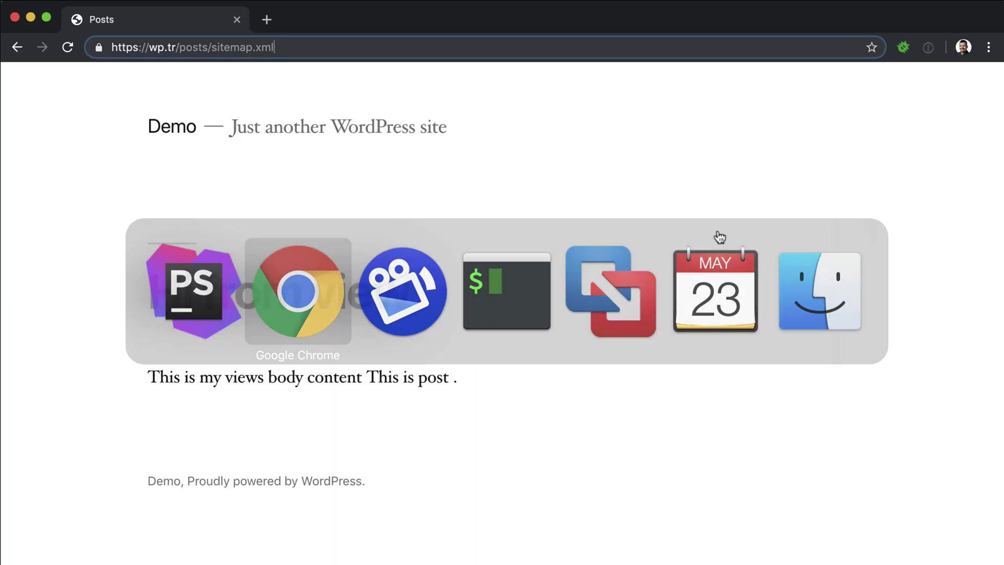
key("super+Tab")
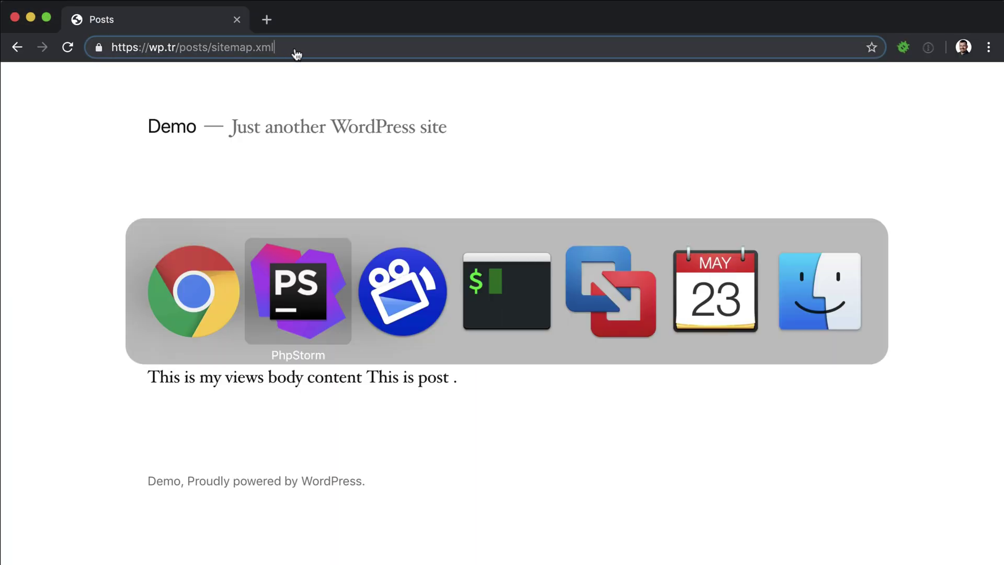
left_click_drag(741, 233, 625, 232)
key("BackSpace")
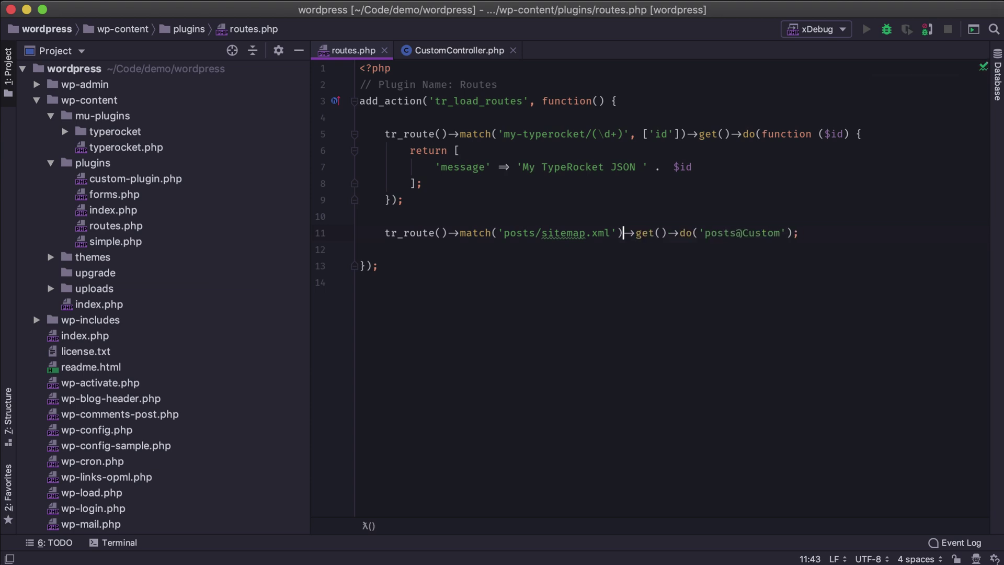
key("super+Tab")
Step: Reload posts/sitemap.xml/ to see 'Hi from view', strip the trailing slash from the address, and go back to PhpStorm
key("super+r")
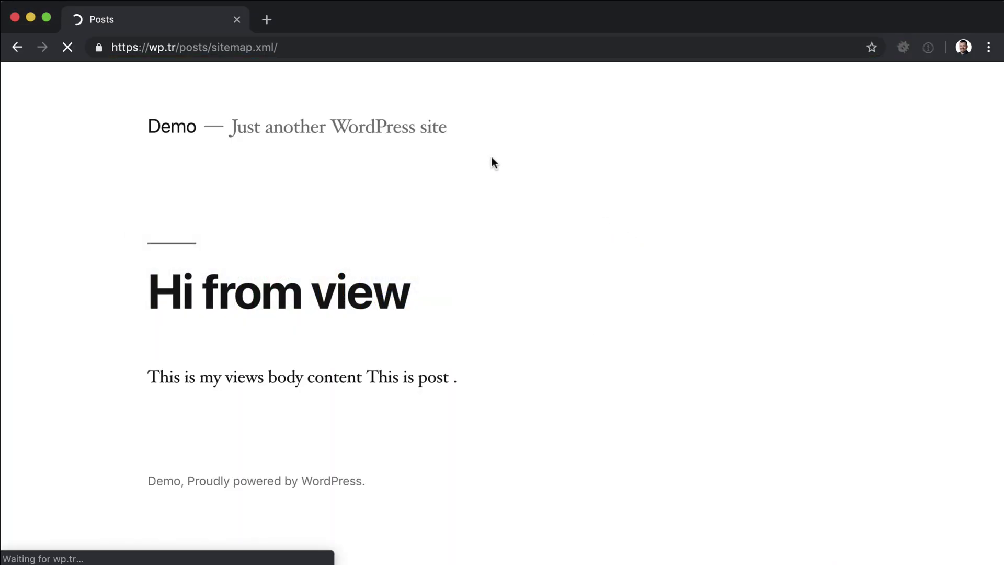
left_click_drag(285, 47, 274, 48)
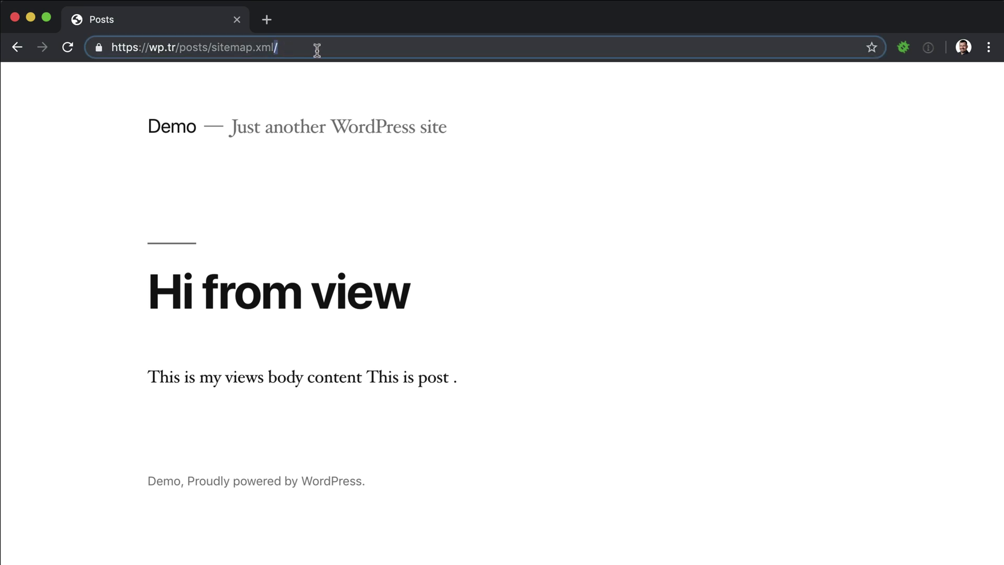
left_click(282, 48)
left_click_drag(273, 48, 300, 48)
key("BackSpace")
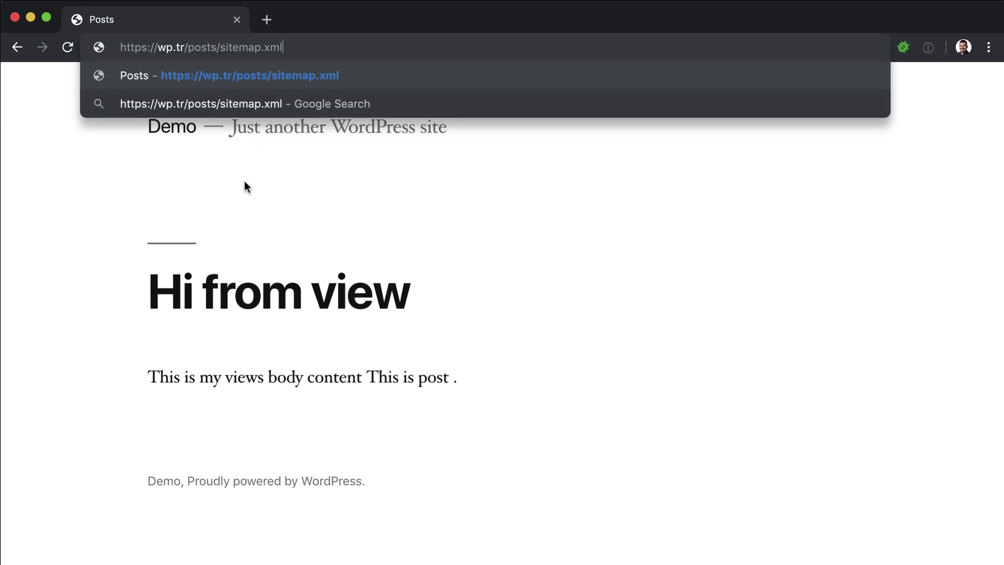
key("super+Tab")
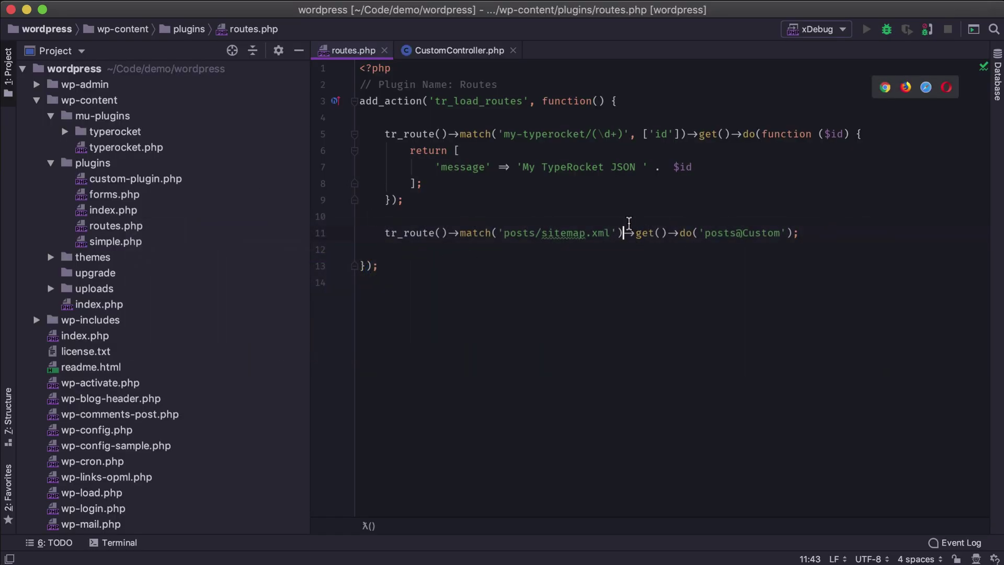
Step: Restore ->noTrailingSlash() on the route and park the caret right after 'sitemap' in the pattern
type("->noTrailingSlash()")
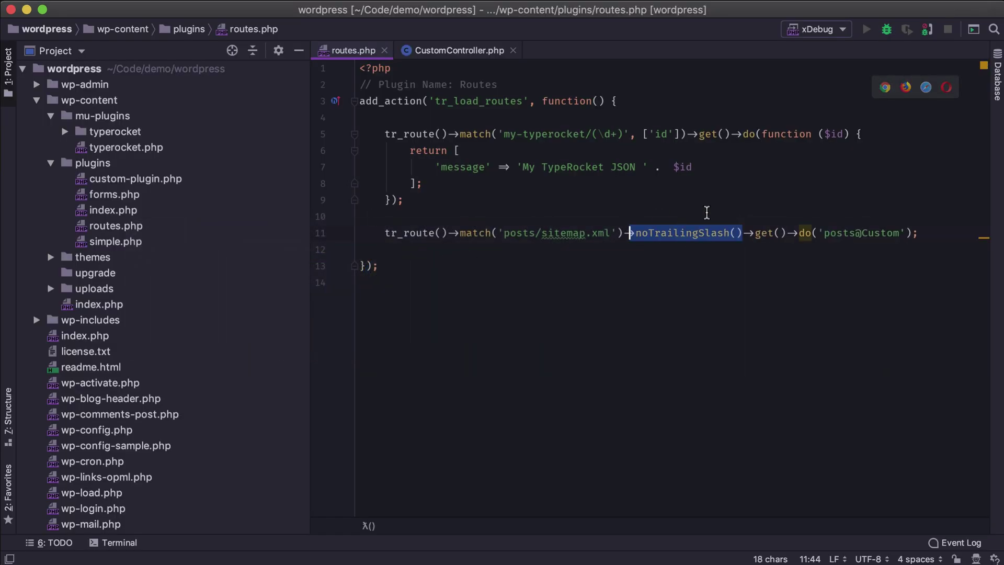
key("Up")
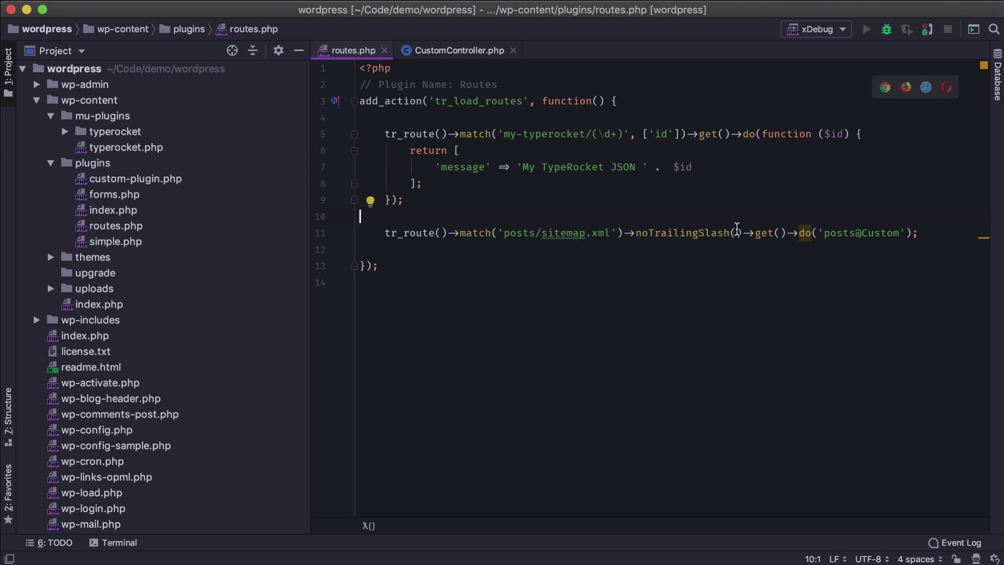
double_click(611, 232)
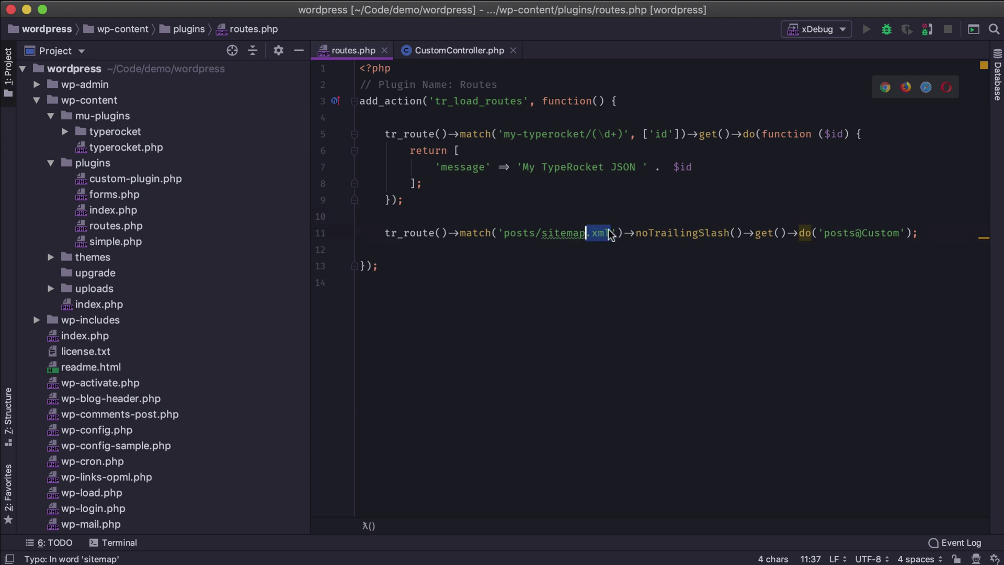
key("Right")
left_click(588, 233)
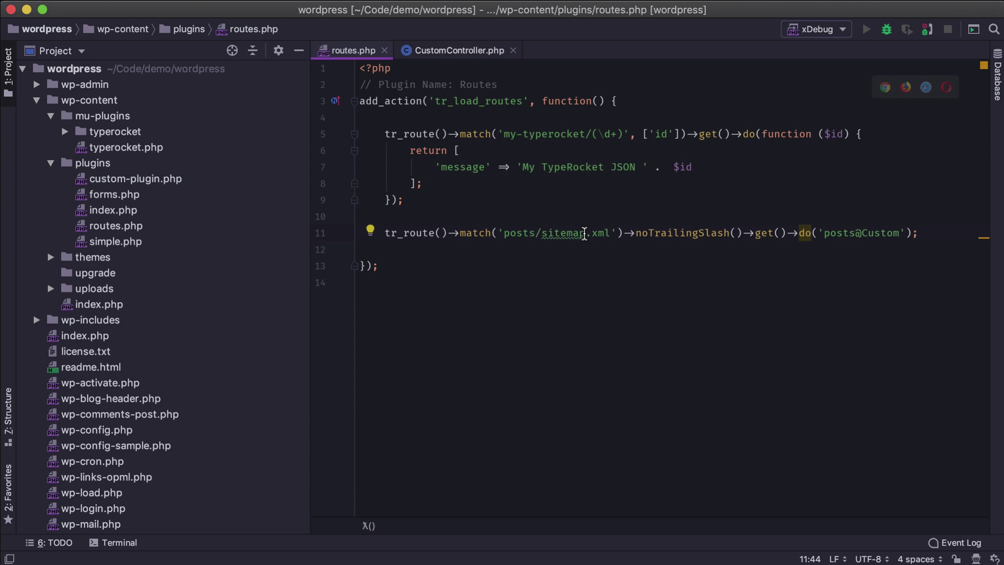
mouse_move(563, 233)
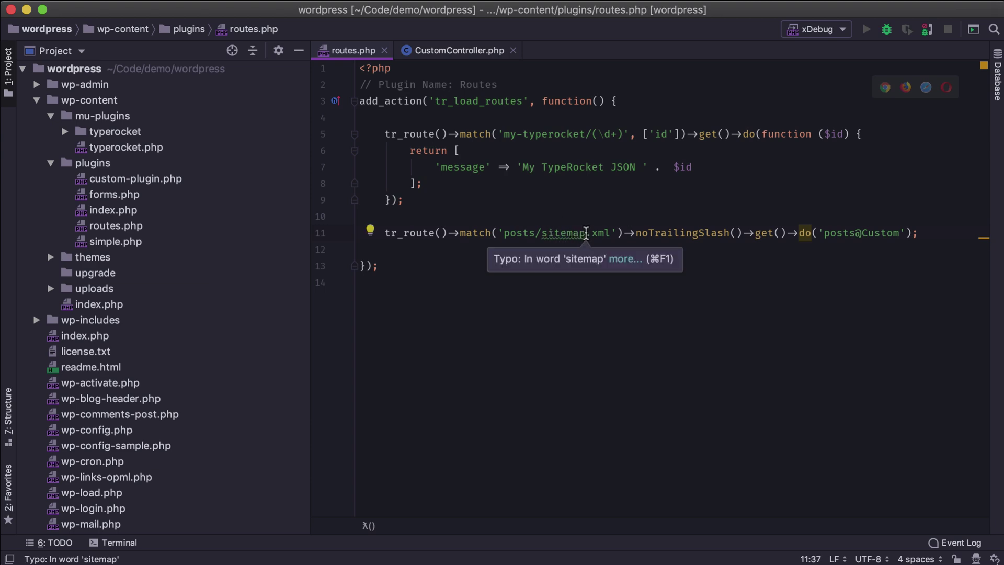
Step: Load posts/sitemapfxml in Chrome to show it still matches, then escape the dot as sitemap\.xml in the route
key("super+Tab")
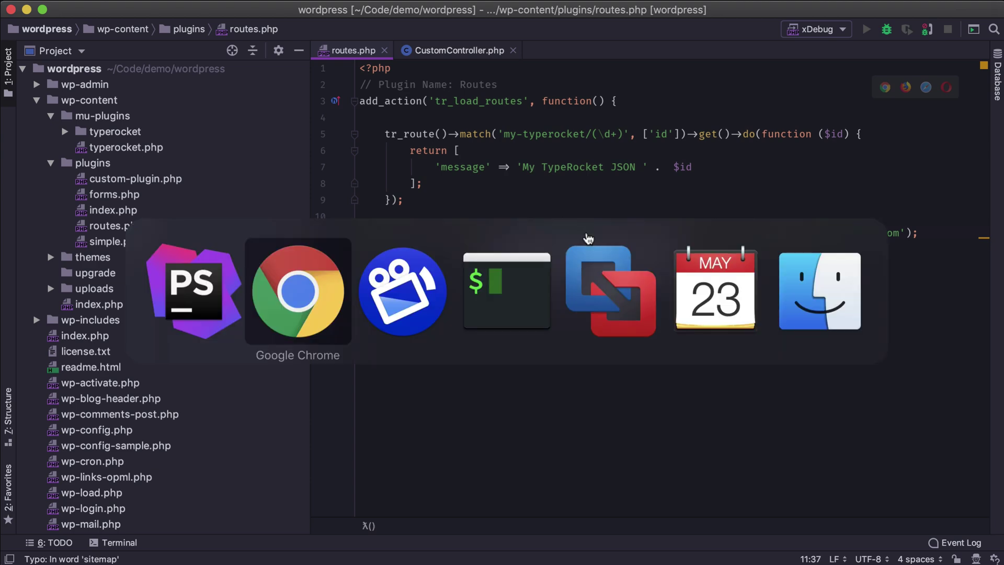
left_click(255, 47)
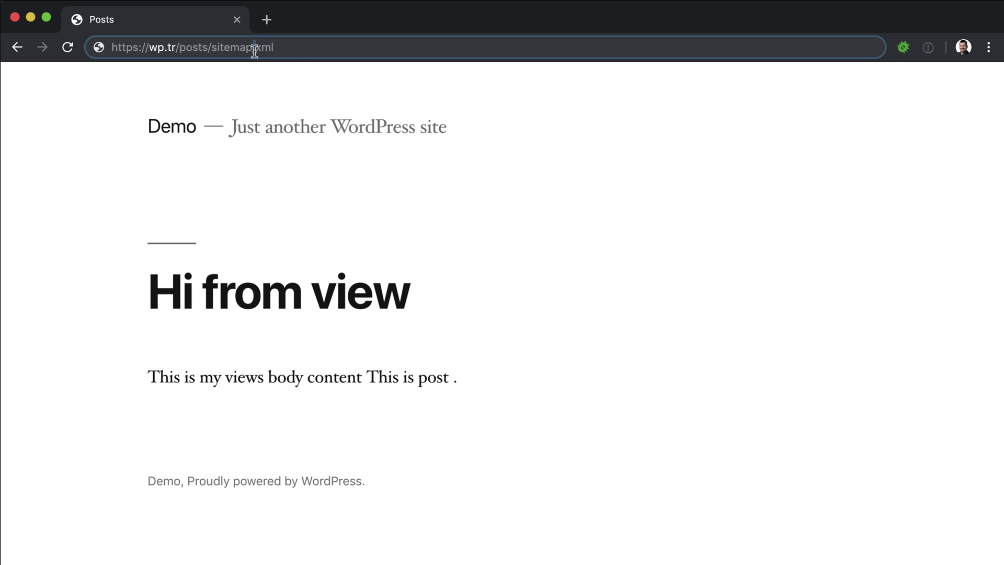
key("Delete")
type("f")
key("Return")
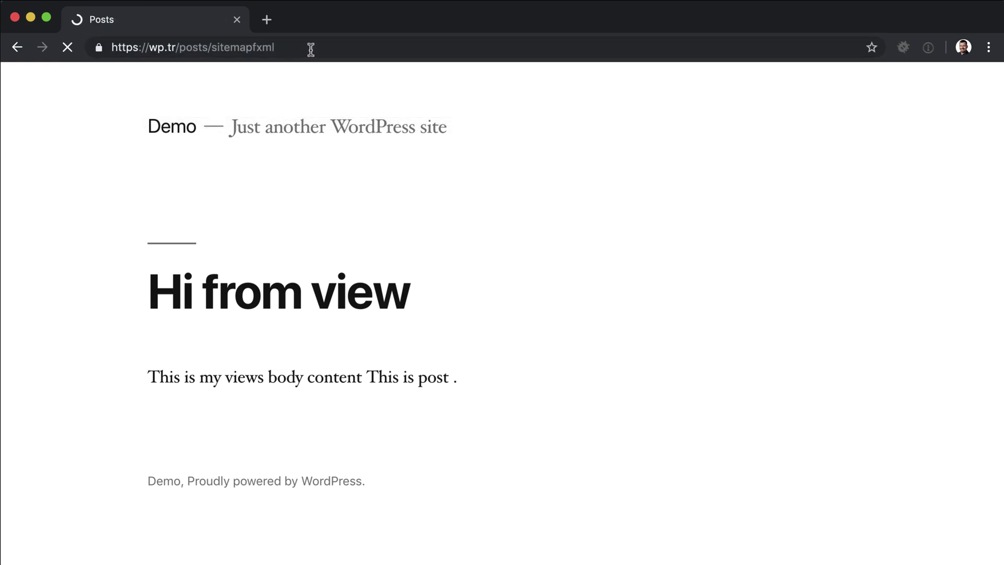
key("super+Tab")
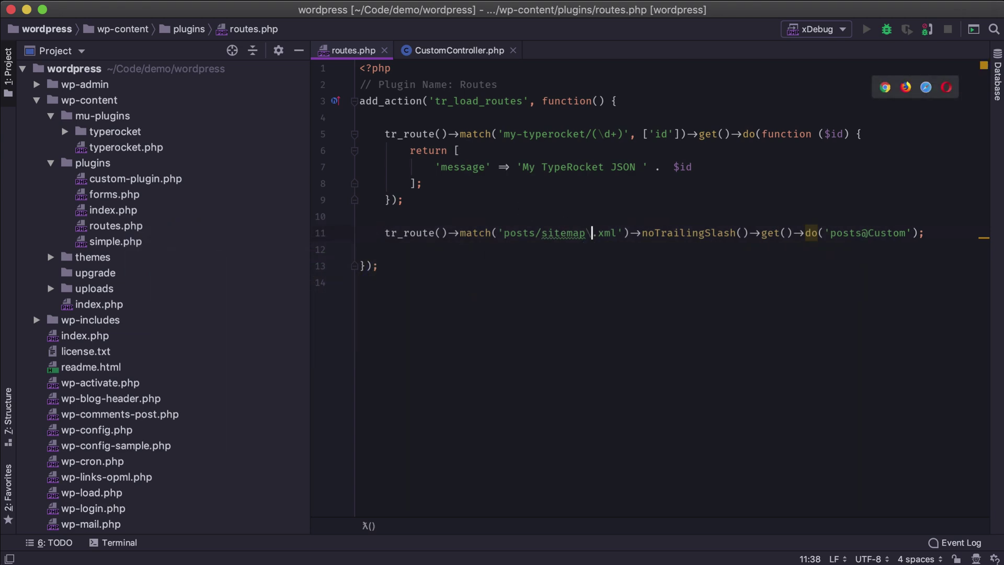
key("super+Tab")
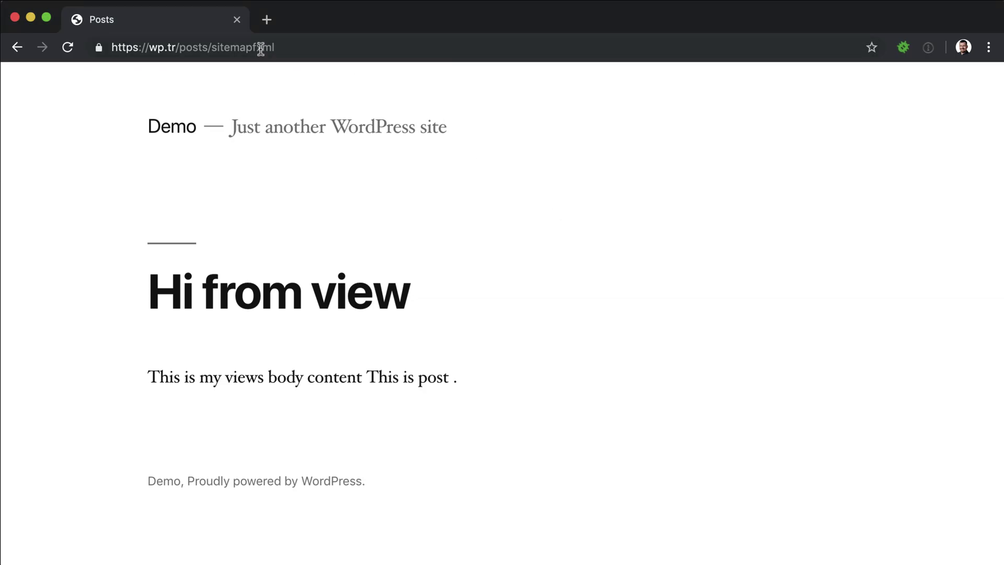
Step: Reload sitemapfxml to get Page not found, then change f back to a dot and load posts/sitemap.xml
key("super+r")
left_click(265, 48)
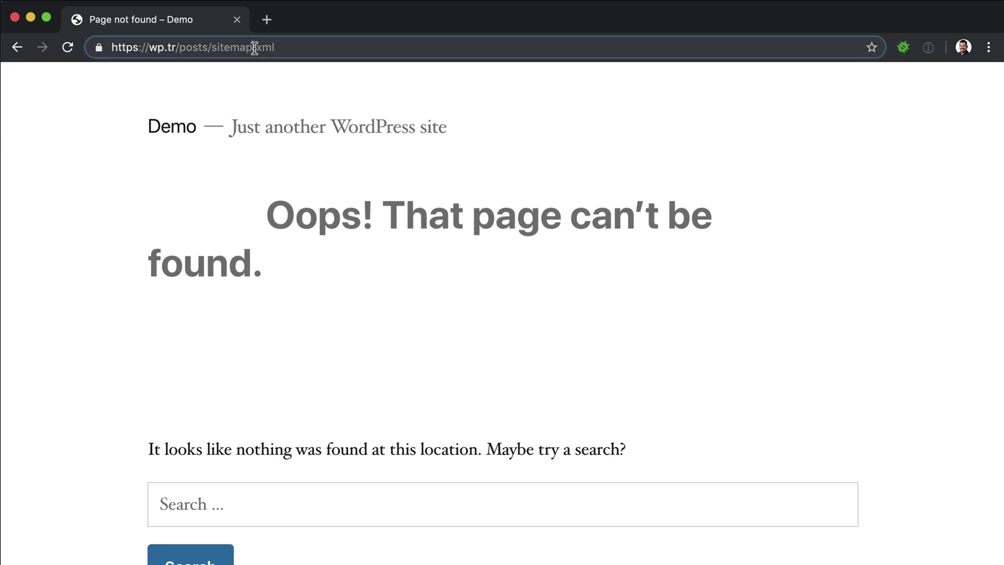
left_click(265, 47)
key("BackSpace")
type(".")
key("Return")
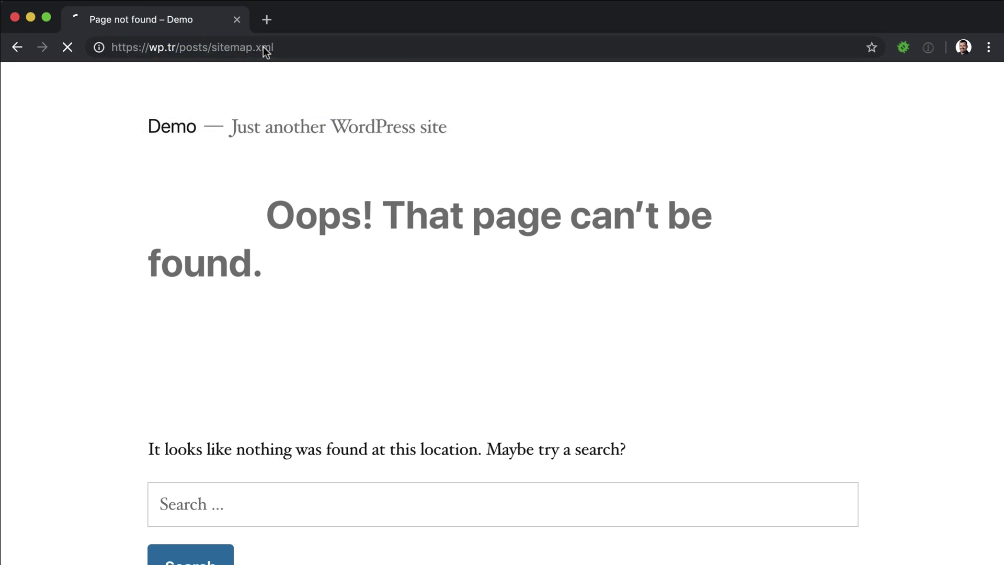